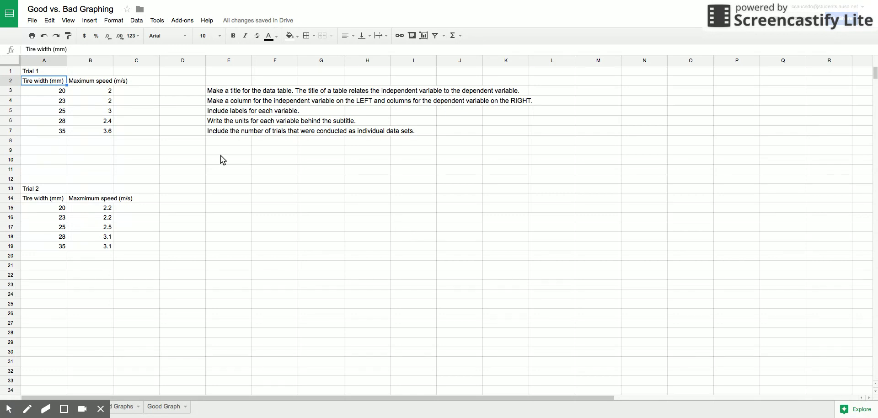
# Step: Review the table guidelines in E3:E7 against the Trial 1 column labels for tire width and maximum speed
pyautogui.click(217, 92)
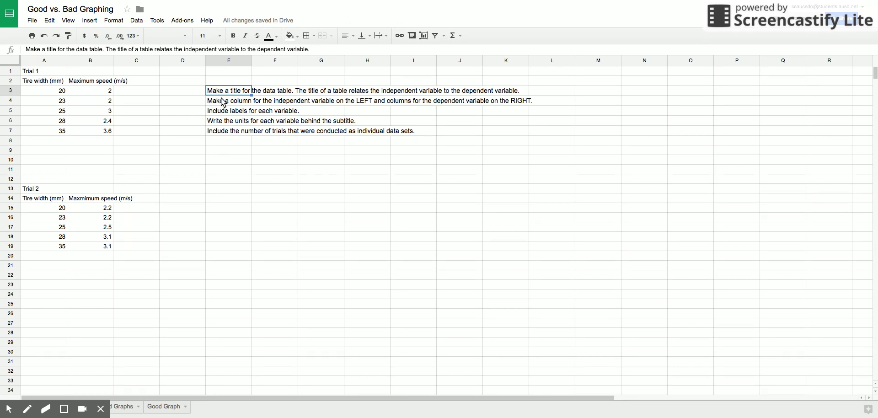
pyautogui.click(221, 102)
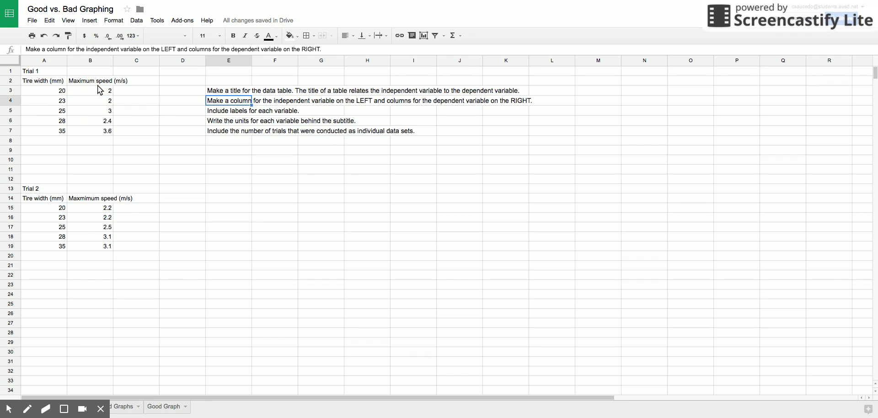
pyautogui.click(230, 112)
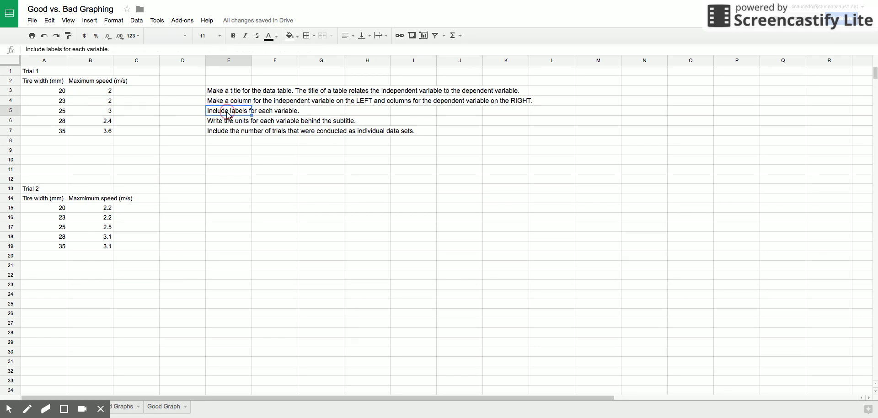
pyautogui.click(42, 83)
pyautogui.click(85, 85)
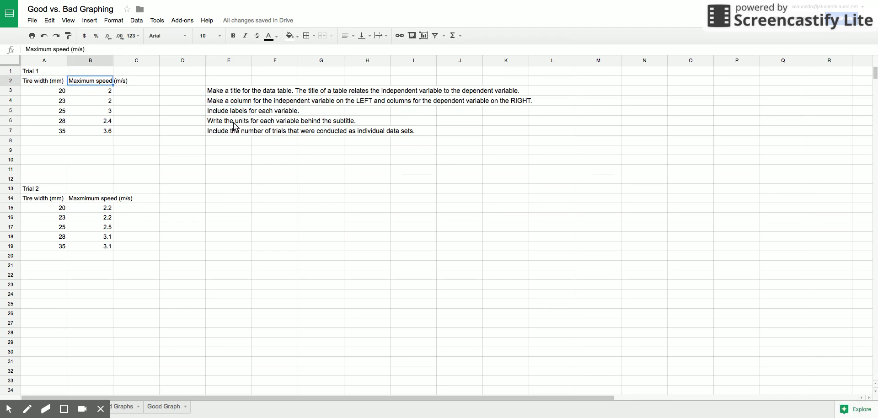
pyautogui.click(47, 84)
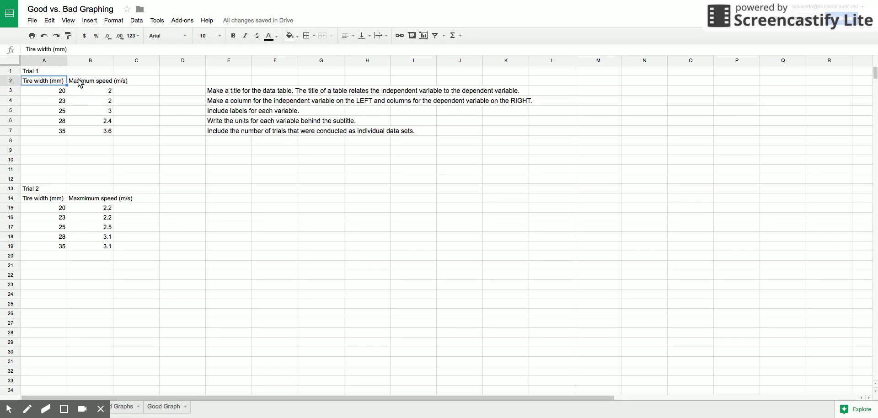
pyautogui.click(240, 133)
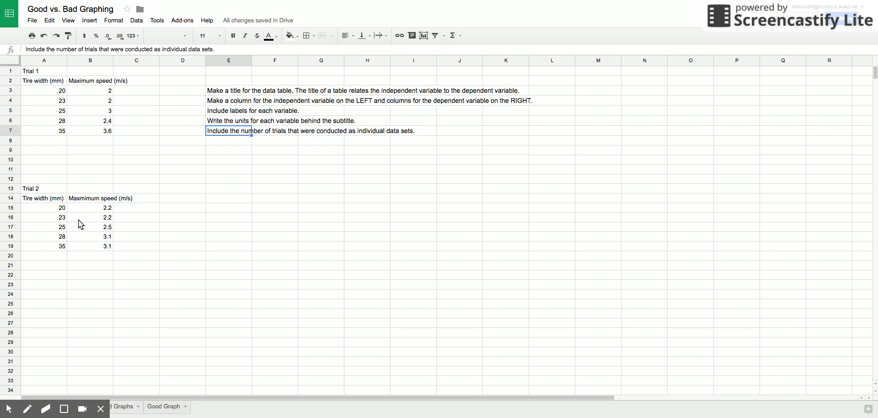
# Step: Insert a scatter chart of the Trial 1 data in A2:B7, including the header row
pyautogui.click(47, 85)
pyautogui.keyDown('shift'); pyautogui.click(87, 135); pyautogui.keyUp('shift')
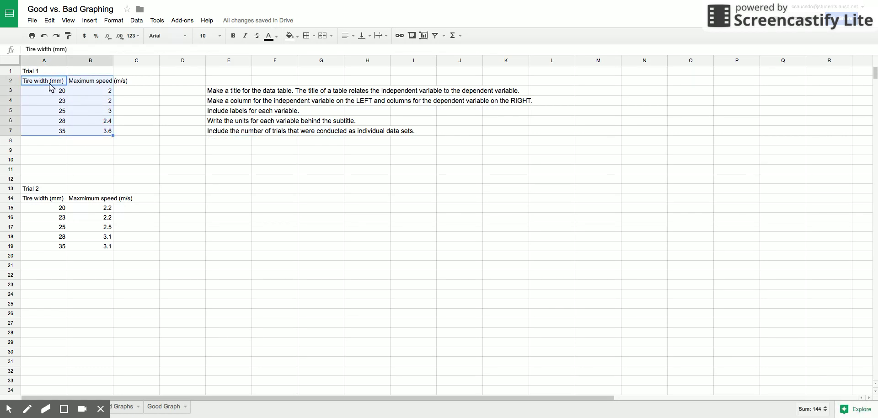
pyautogui.click(423, 36)
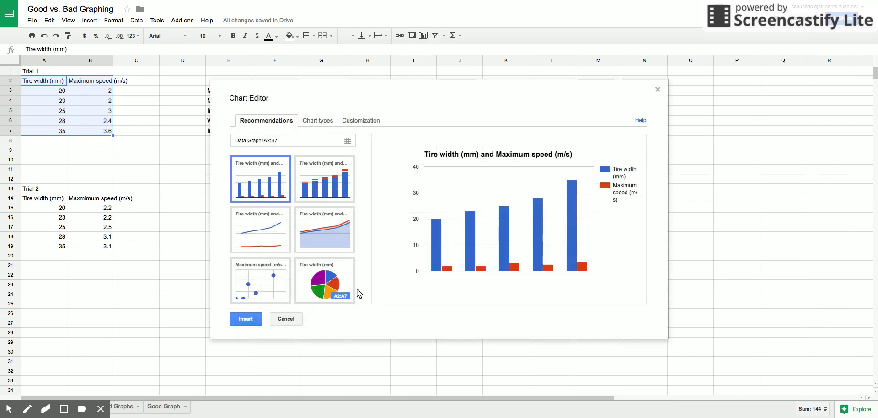
pyautogui.click(317, 122)
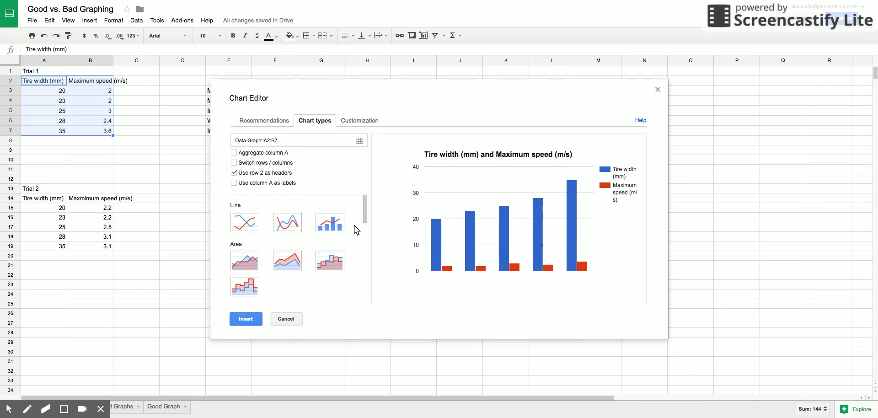
pyautogui.click(365, 204)
pyautogui.scroll(-5, 364, 204)
pyautogui.scroll(-5, 364, 204)
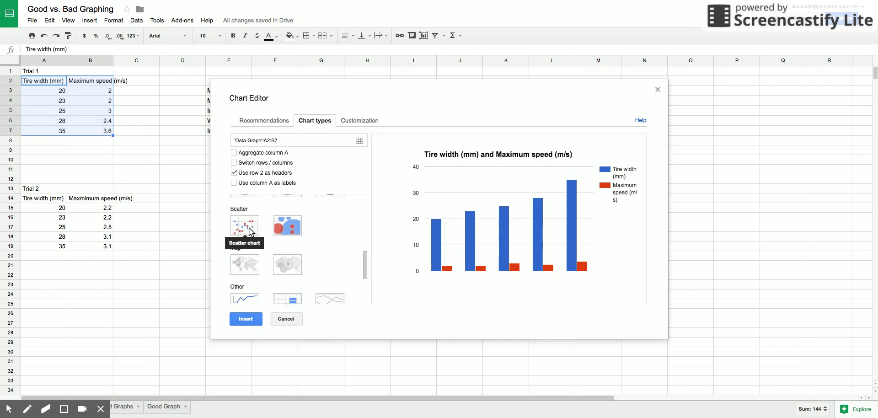
pyautogui.click(249, 230)
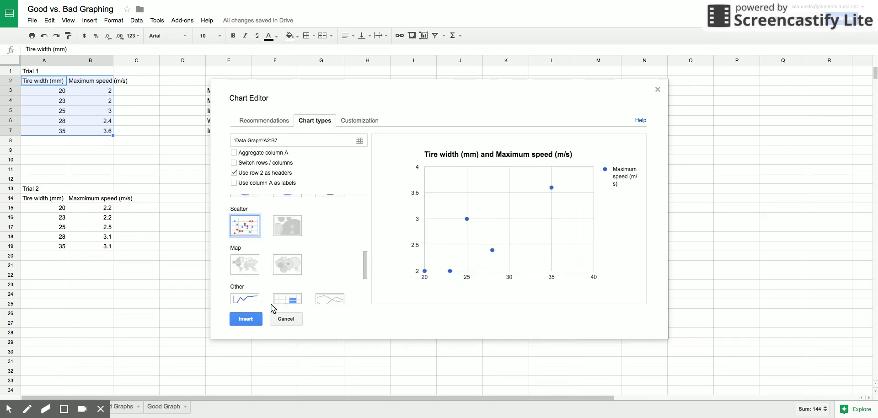
pyautogui.click(250, 319)
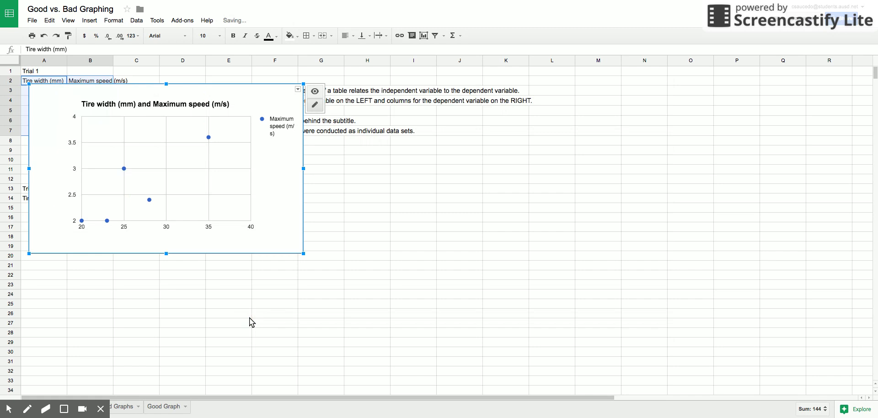
# Step: Move the scatter chart below the guideline notes and enlarge it to reach about column K and row 33
pyautogui.moveTo(227, 109); pyautogui.dragTo(367, 152)
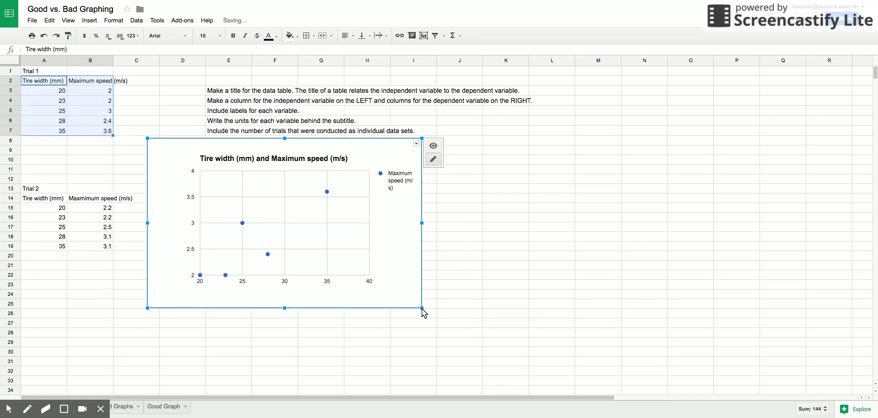
pyautogui.moveTo(421, 308); pyautogui.dragTo(521, 353)
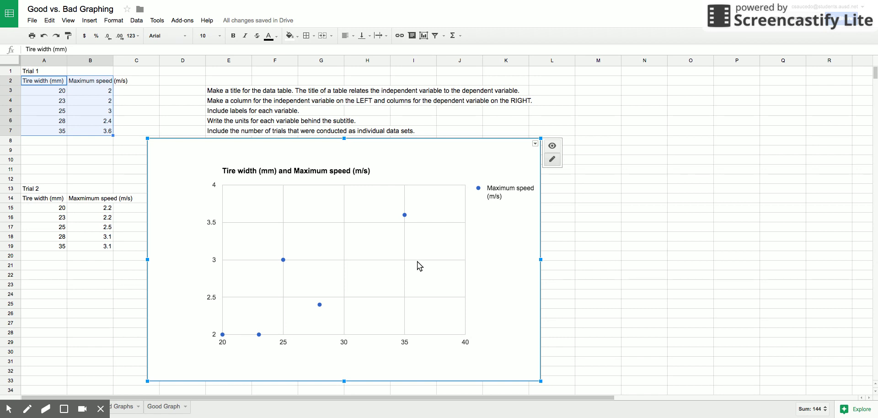
# Step: Set the chart title to "The Effect of Bike Tire Width on Maximum Speed" in the advanced chart settings
pyautogui.rightClick(492, 163)
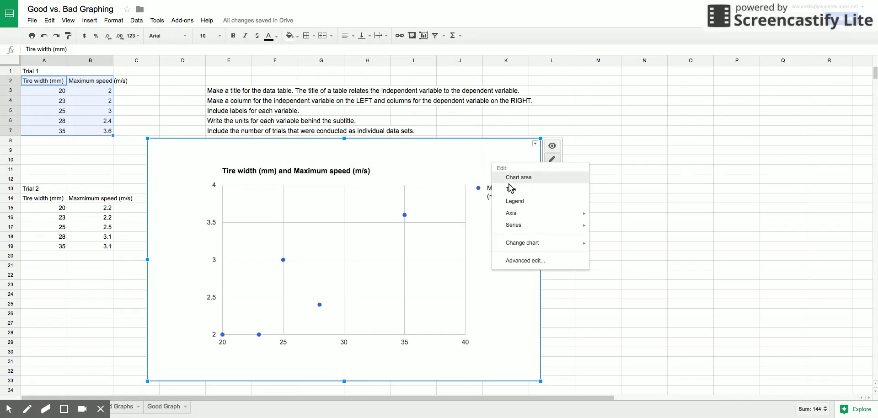
pyautogui.click(531, 261)
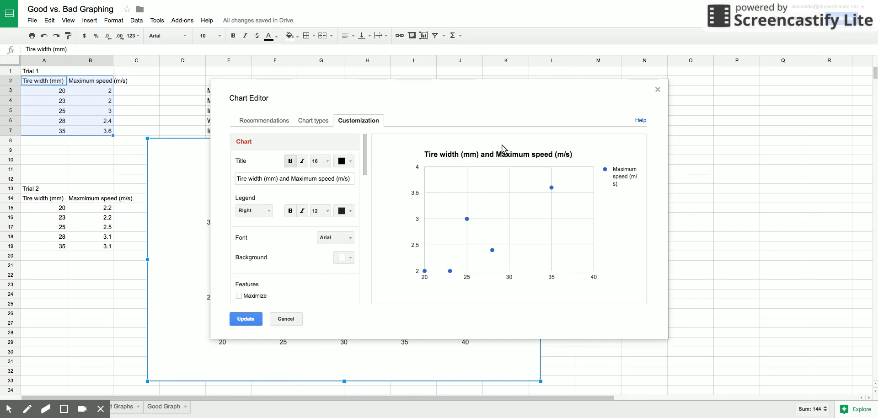
pyautogui.doubleClick(297, 178)
pyautogui.tripleClick(297, 178)
pyautogui.write('The Effect of Bike T')
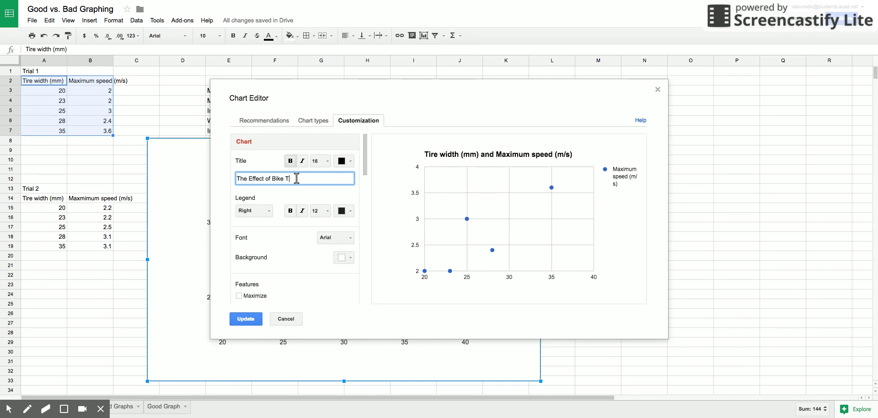
pyautogui.write('ire Width on Maximum Speed')
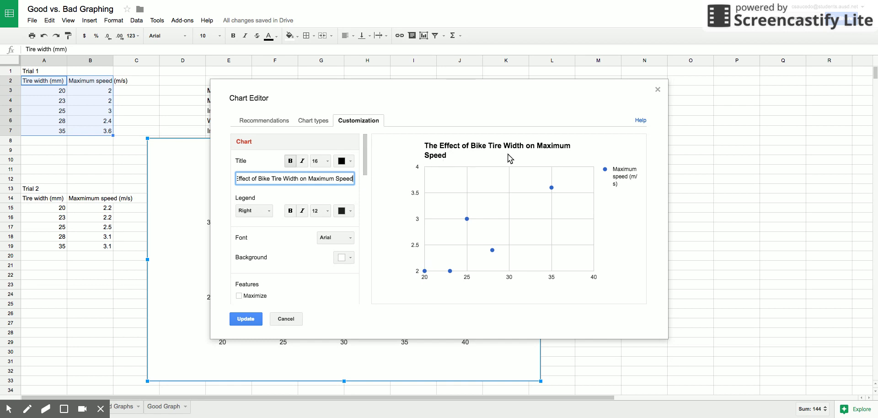
# Step: Format the chart title at size 14 in italics with the default blue colour
pyautogui.click(319, 161)
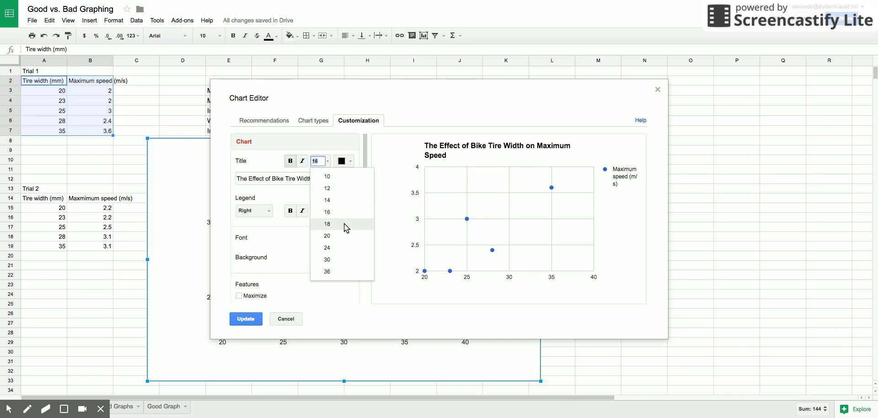
pyautogui.click(346, 201)
pyautogui.click(303, 162)
pyautogui.click(345, 161)
pyautogui.click(400, 187)
pyautogui.click(345, 160)
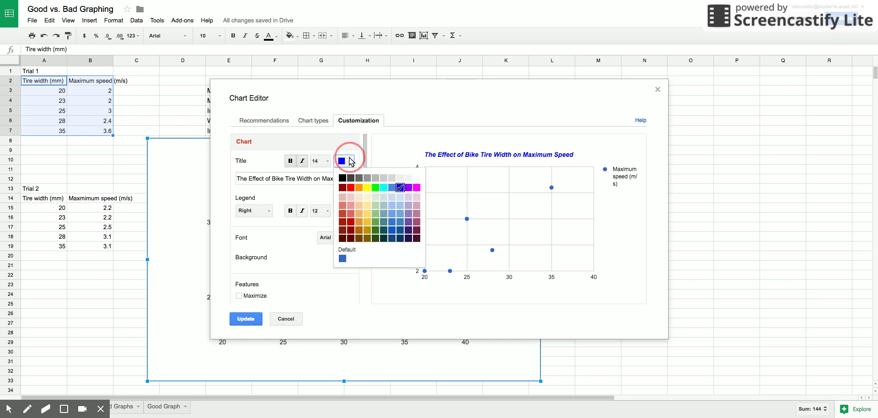
pyautogui.click(343, 257)
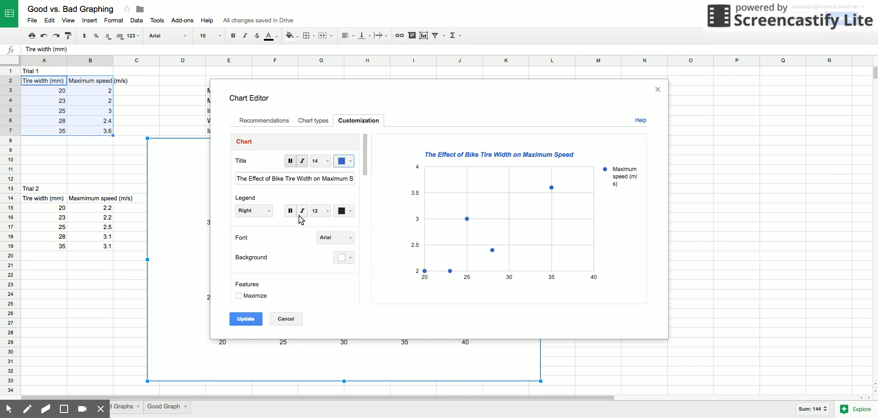
# Step: Try other legend positions, including None and Inside, and return the legend to Right
pyautogui.click(260, 213)
pyautogui.click(257, 237)
pyautogui.click(259, 211)
pyautogui.click(267, 256)
pyautogui.click(261, 212)
pyautogui.click(271, 287)
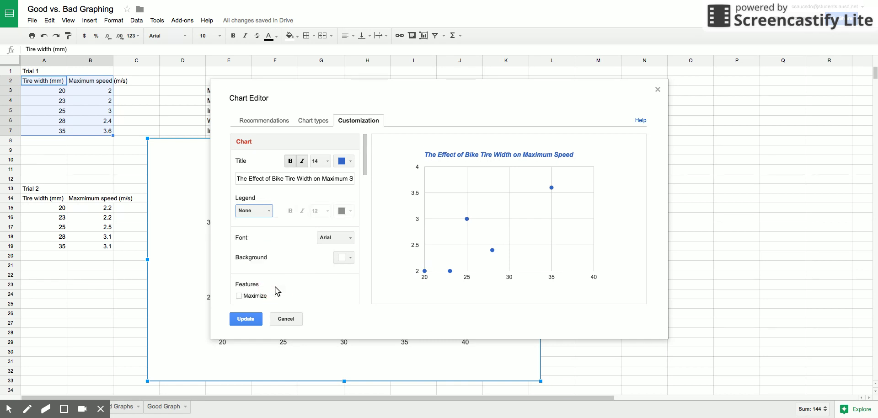
pyautogui.click(254, 211)
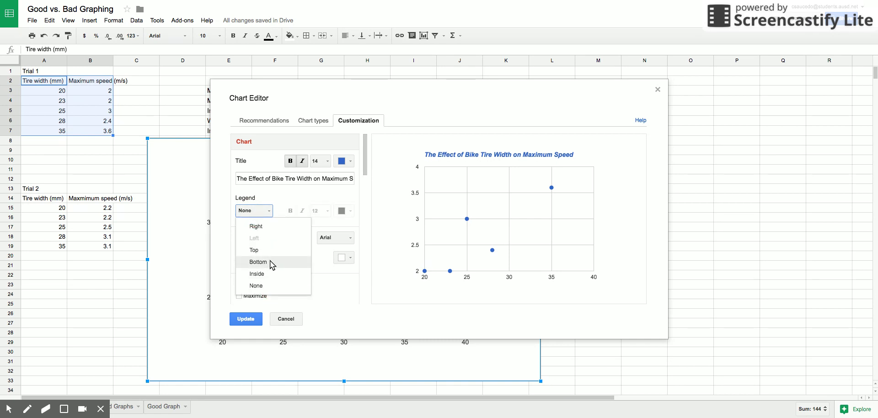
pyautogui.click(270, 274)
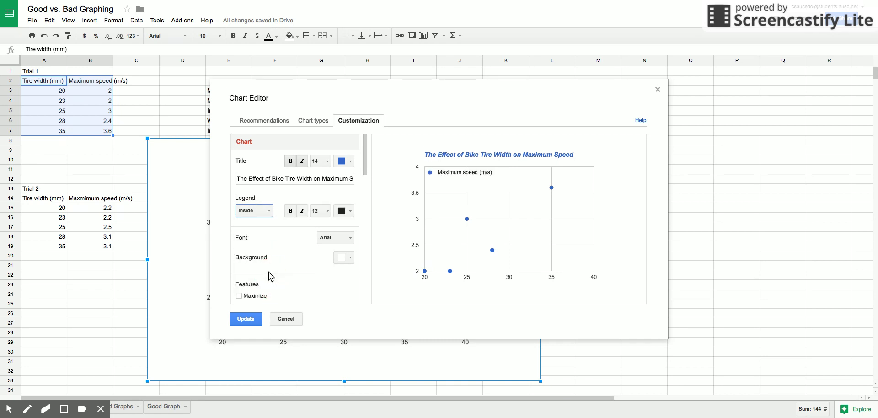
pyautogui.click(267, 211)
pyautogui.click(268, 228)
# Step: Title the horizontal axis "Tire Width (mm)" and make that title bold at size 15
pyautogui.scroll(-1, 277, 242)
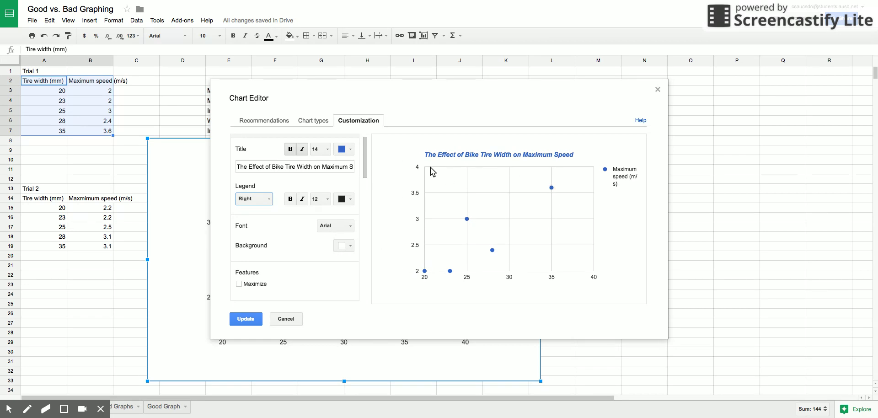
pyautogui.scroll(-5, 283, 210)
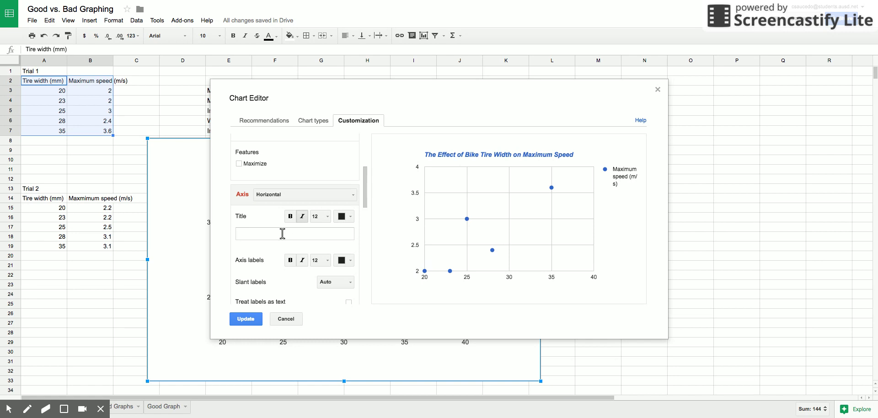
pyautogui.click(283, 234)
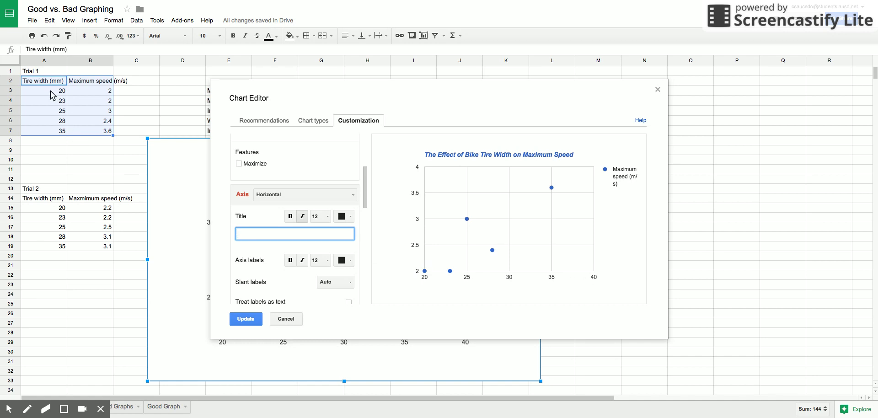
pyautogui.write('Tire Width (mm)')
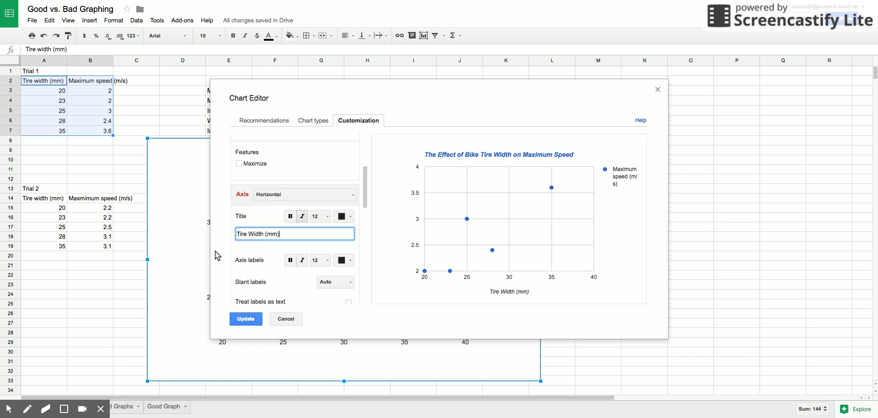
pyautogui.click(290, 216)
pyautogui.click(321, 216)
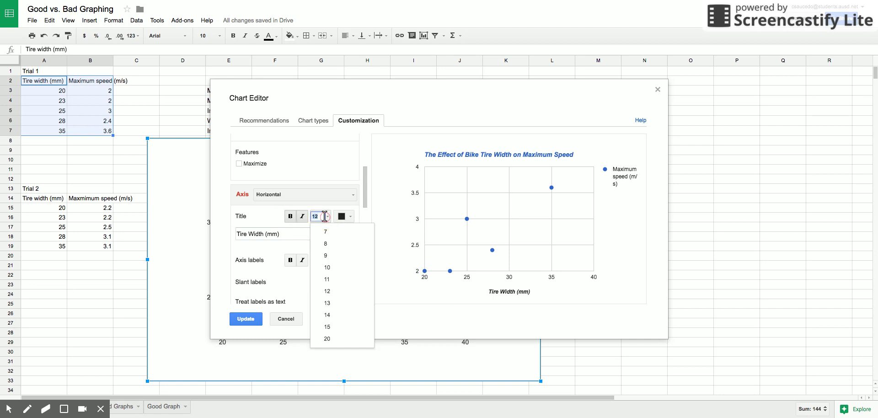
pyautogui.click(349, 326)
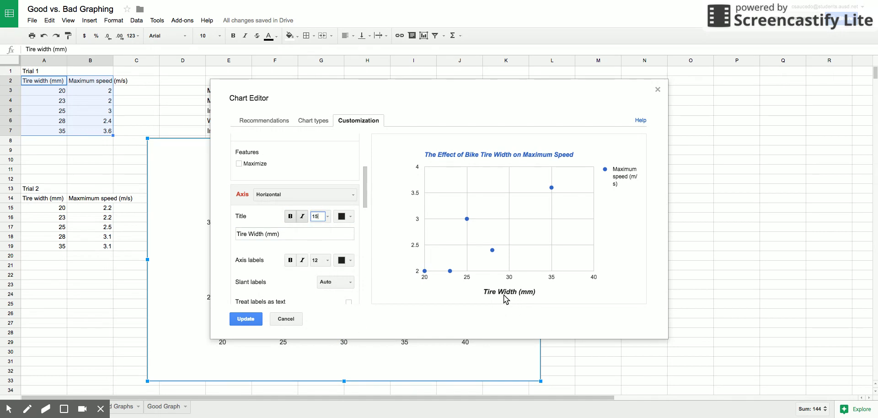
# Step: Format the horizontal axis labels at size 14, bold, in the default blue colour
pyautogui.scroll(-1, 302, 251)
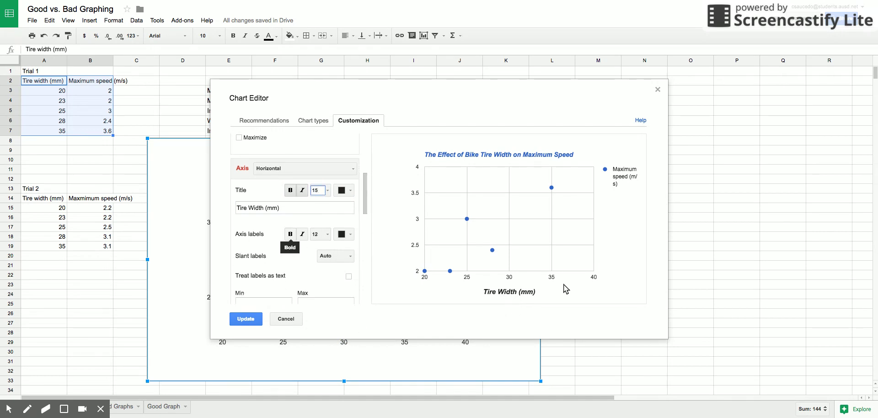
pyautogui.click(329, 237)
pyautogui.click(342, 331)
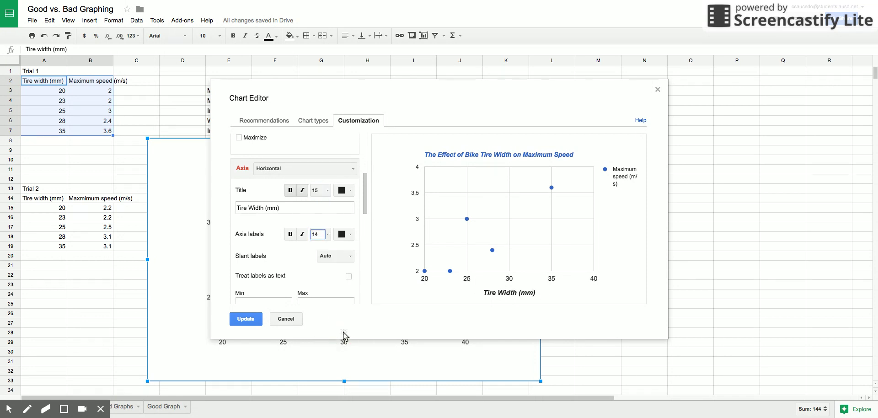
pyautogui.click(290, 234)
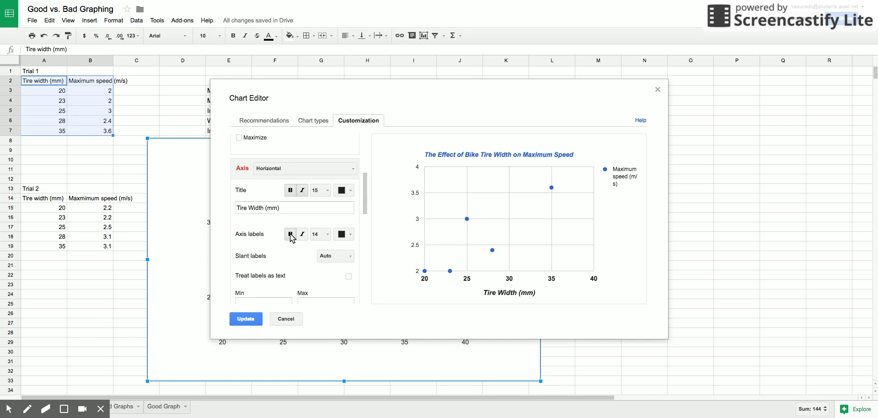
pyautogui.click(351, 235)
pyautogui.click(342, 344)
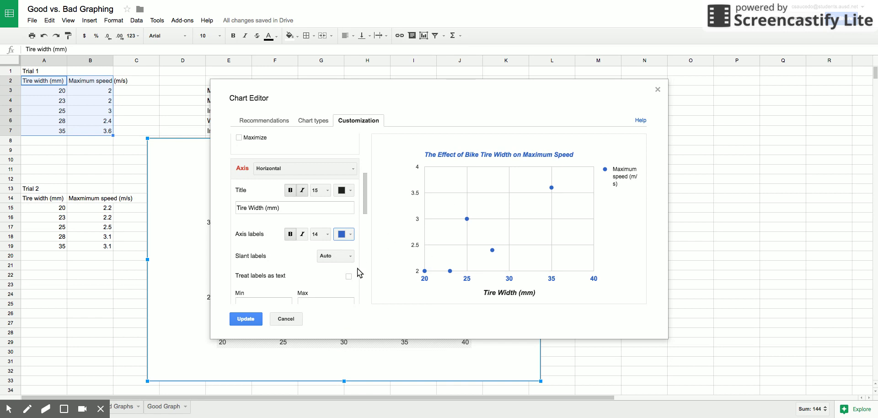
pyautogui.scroll(-1, 294, 234)
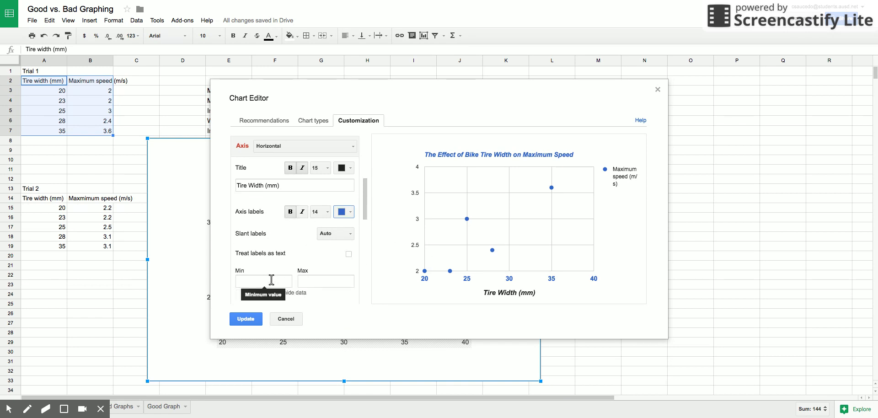
# Step: Set the horizontal axis minimum to 20 and, after trying 35, its maximum to 40
pyautogui.click(271, 280)
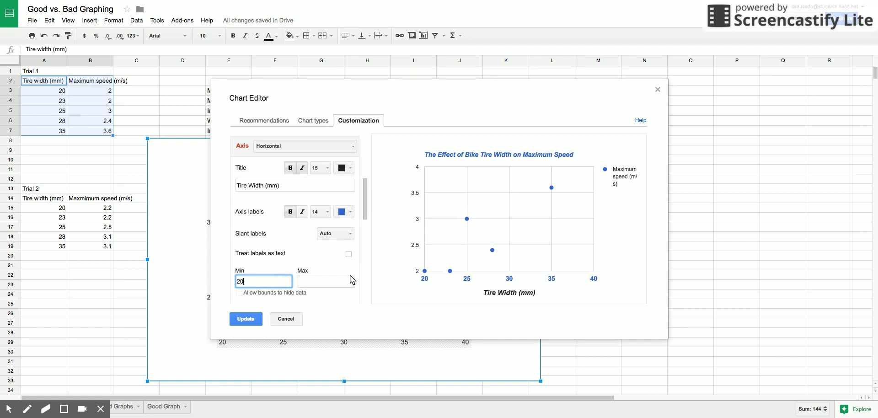
pyautogui.click(335, 281)
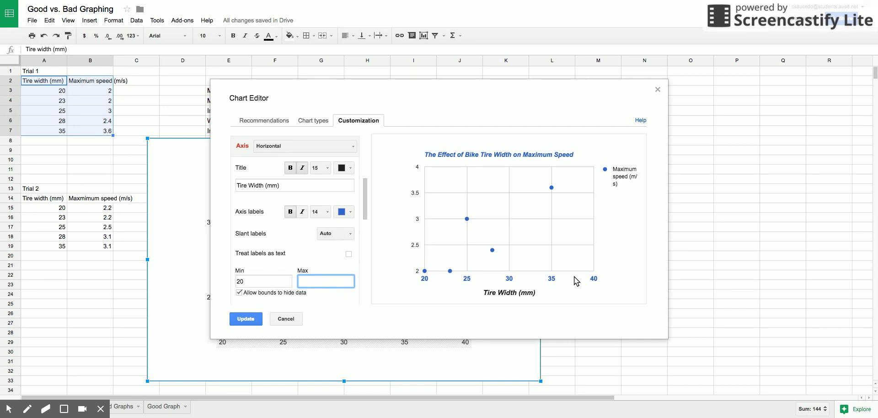
pyautogui.write('35')
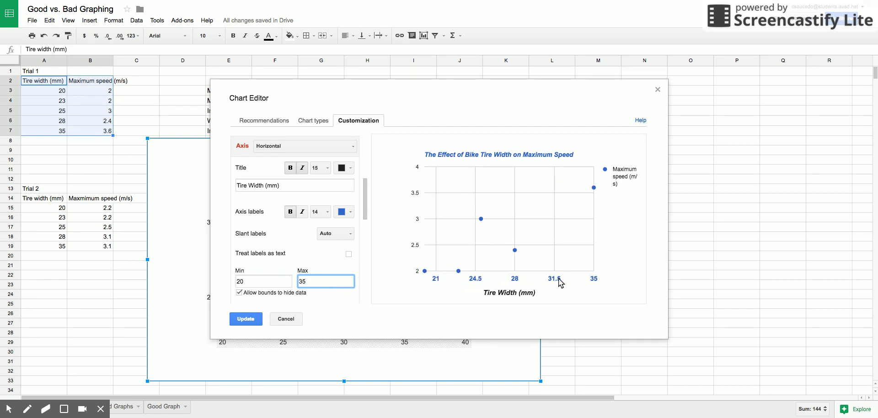
pyautogui.press('BackSpace')
pyautogui.press('BackSpace')
pyautogui.write('40')
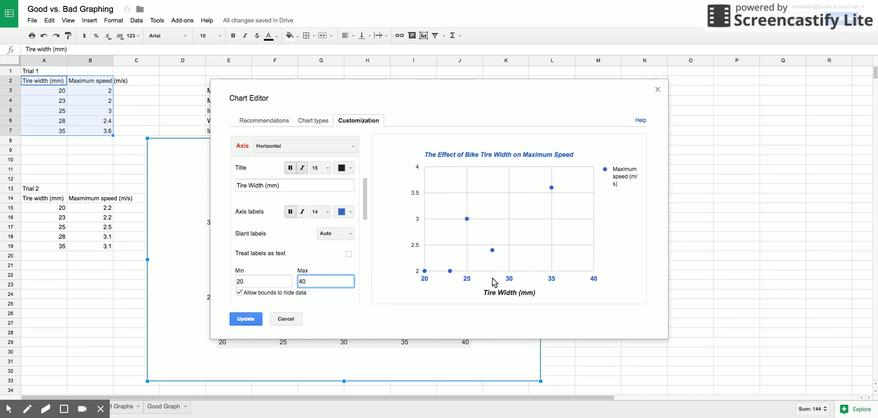
# Step: Title the left vertical axis "Maximum Speed (m/s)"
pyautogui.scroll(2, 313, 242)
pyautogui.click(290, 191)
pyautogui.click(288, 218)
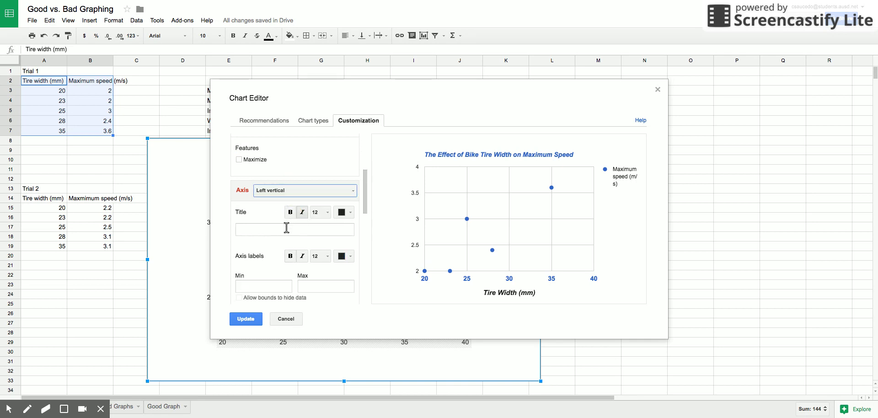
pyautogui.click(285, 228)
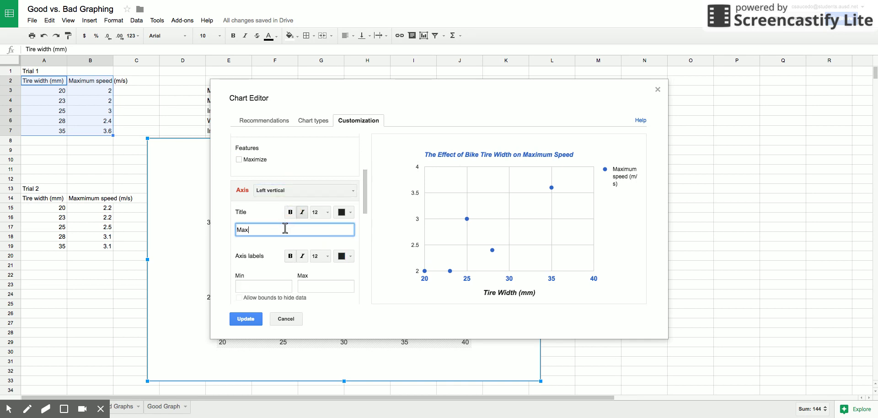
pyautogui.write('Maximum Speed (m/s')
# Step: Format the left vertical axis title at size 15, bold, in the default blue colour
pyautogui.click(322, 211)
pyautogui.click(344, 323)
pyautogui.click(289, 212)
pyautogui.click(347, 212)
pyautogui.click(342, 308)
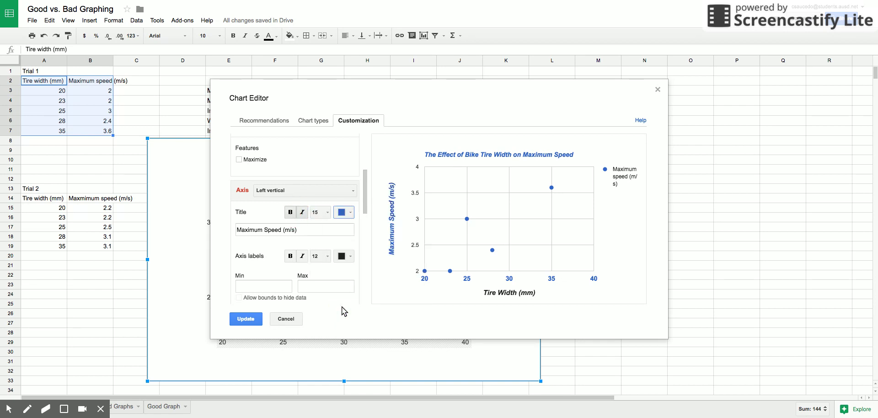
# Step: Set the left vertical axis minimum to 2 and its maximum to 3.6
pyautogui.scroll(-1, 273, 266)
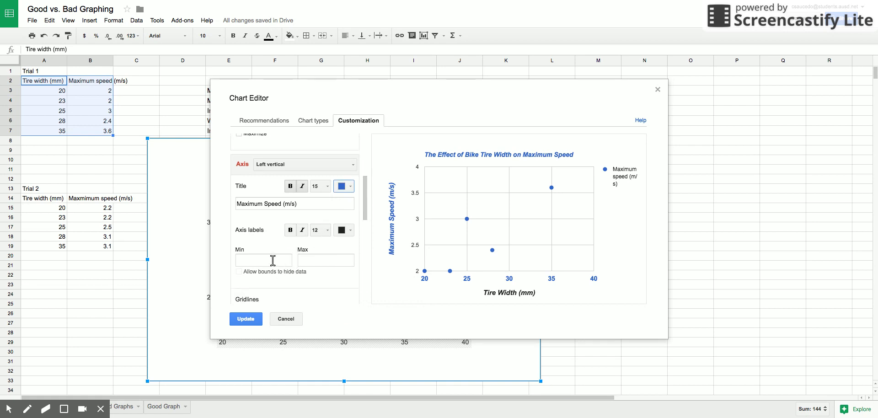
pyautogui.click(273, 260)
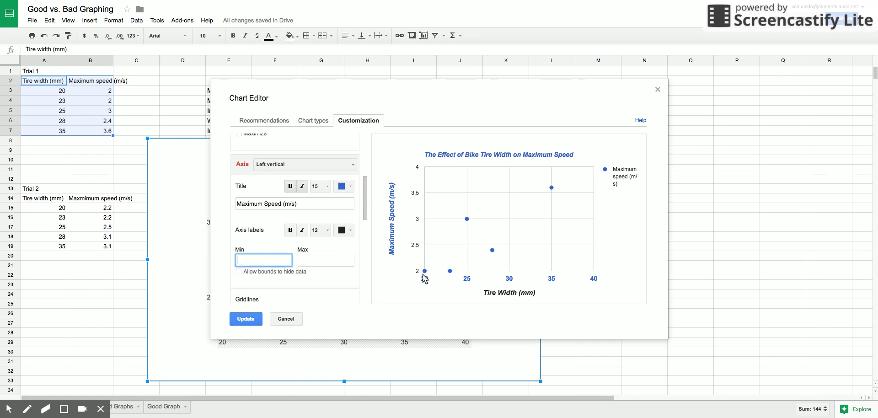
pyautogui.write('2')
pyautogui.click(330, 259)
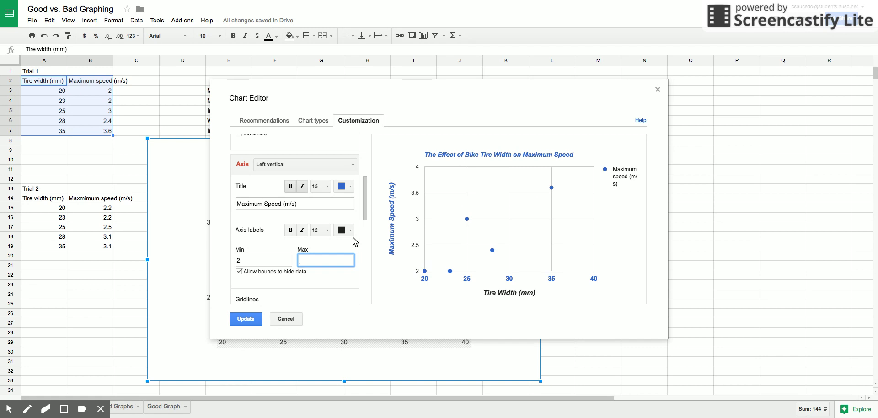
pyautogui.write('3.6')
pyautogui.scroll(-2, 302, 249)
pyautogui.scroll(2, 301, 251)
pyautogui.scroll(-1, 306, 211)
pyautogui.scroll(1, 313, 169)
# Step: Set the horizontal axis gridlines to 10 major and 5 minor
pyautogui.click(309, 163)
pyautogui.click(307, 182)
pyautogui.scroll(1, 307, 181)
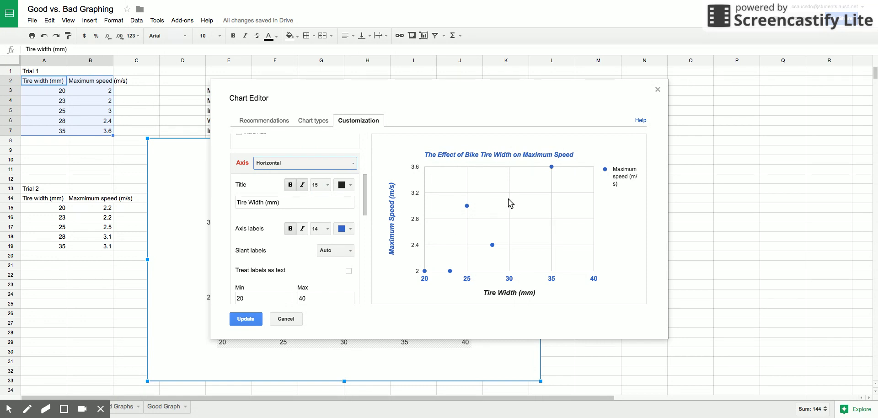
pyautogui.scroll(-5, 278, 265)
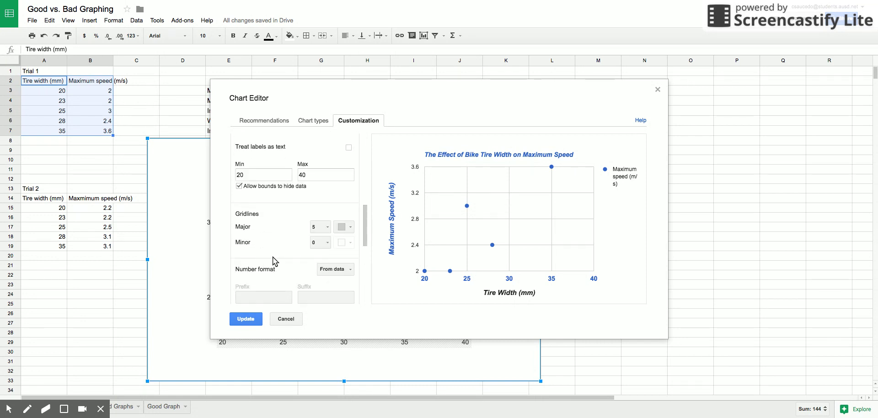
pyautogui.click(326, 229)
pyautogui.click(338, 348)
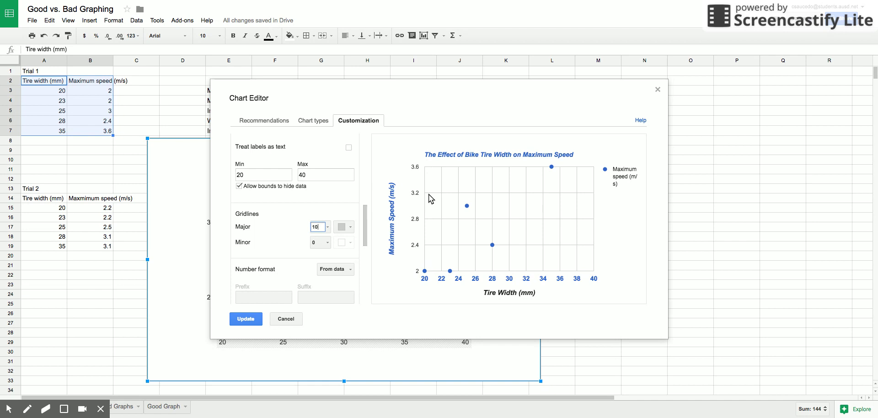
pyautogui.click(326, 243)
pyautogui.click(329, 314)
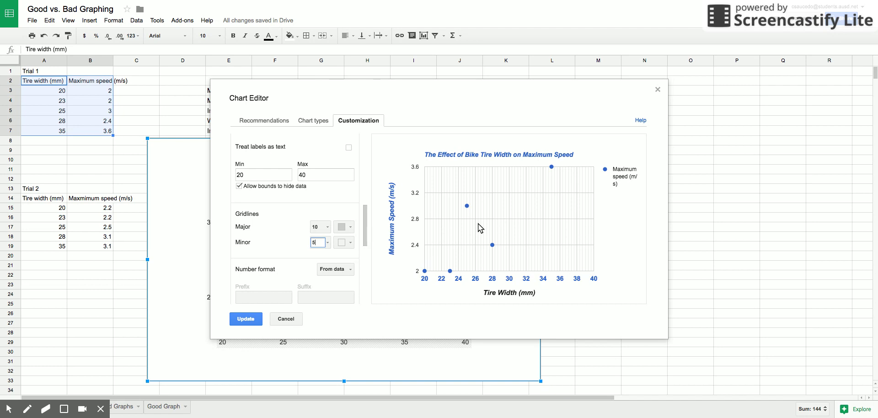
# Step: Set the left vertical axis gridlines to 10 major and 5 minor, and raise that axis's maximum to 4
pyautogui.scroll(5, 280, 173)
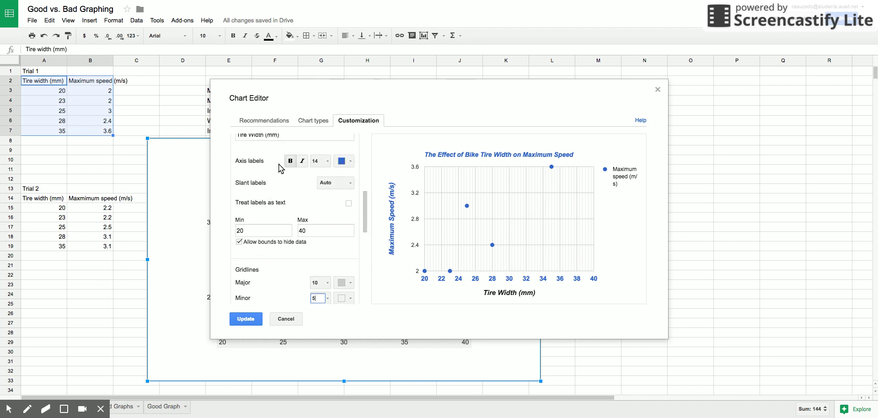
pyautogui.scroll(2, 280, 162)
pyautogui.click(280, 165)
pyautogui.click(295, 194)
pyautogui.scroll(-2, 295, 197)
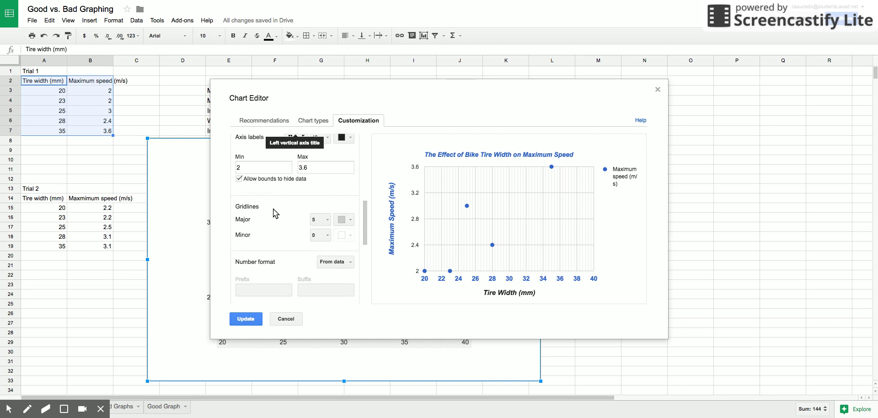
pyautogui.click(320, 220)
pyautogui.click(350, 342)
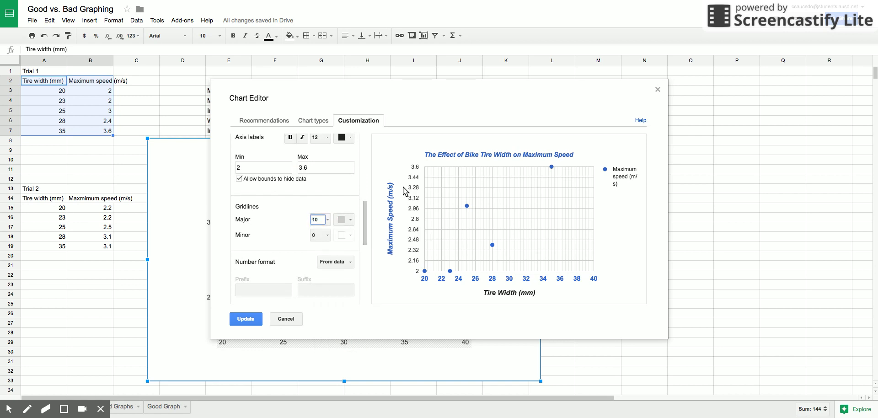
pyautogui.click(328, 164)
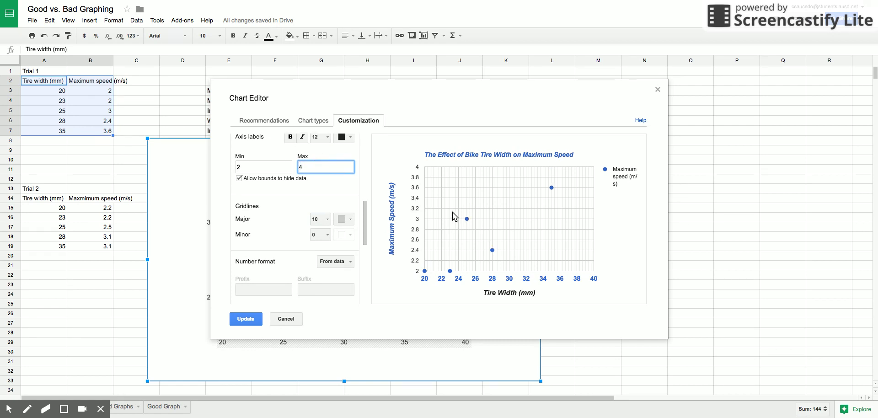
pyautogui.click(327, 236)
pyautogui.click(335, 310)
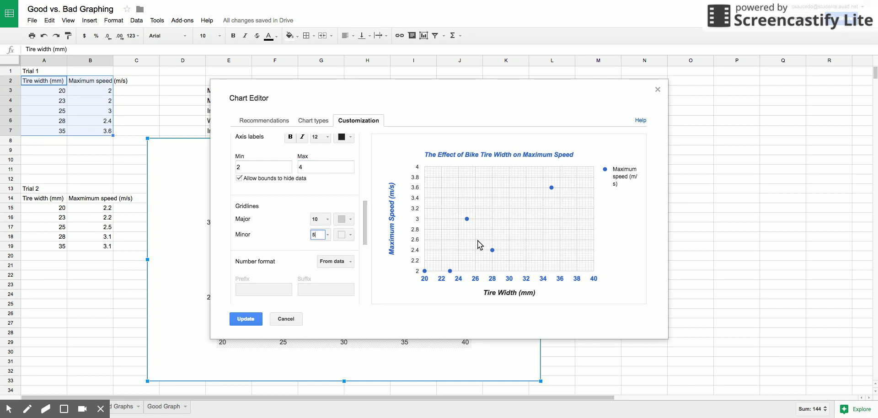
# Step: Add a Linear trendline to the Maximum speed (m/s) series
pyautogui.scroll(-3, 295, 244)
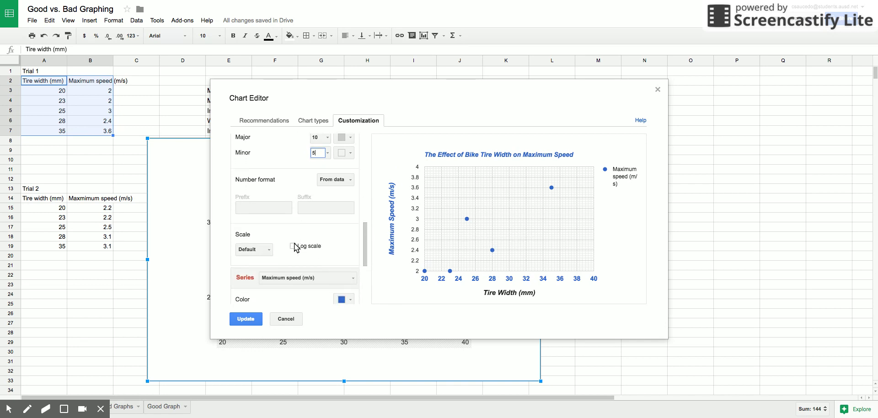
pyautogui.scroll(-5, 294, 243)
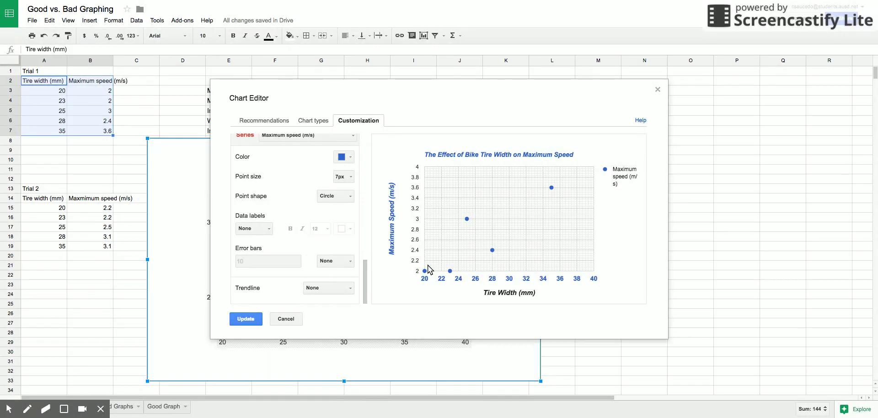
pyautogui.click(312, 286)
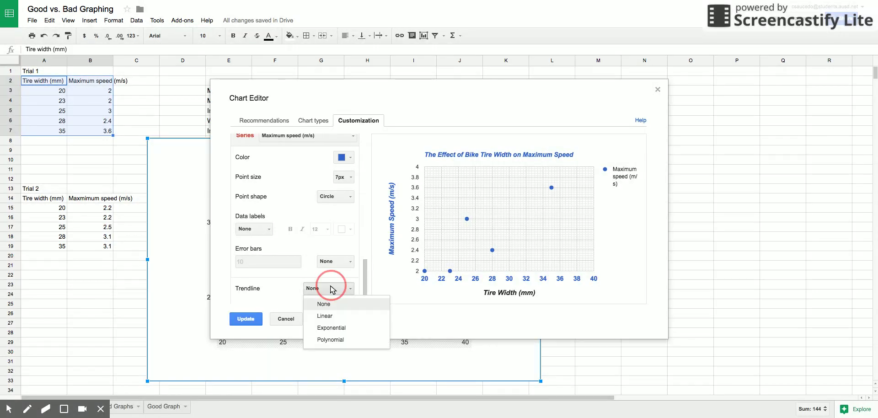
pyautogui.click(341, 316)
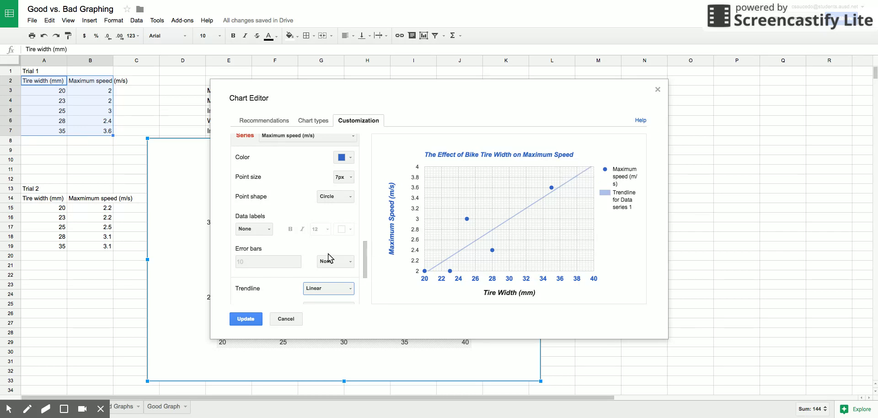
# Step: Shorten the trendline's custom label to "Trendline", and switch the label type to Use equation
pyautogui.scroll(-3, 355, 247)
pyautogui.scroll(-1, 289, 245)
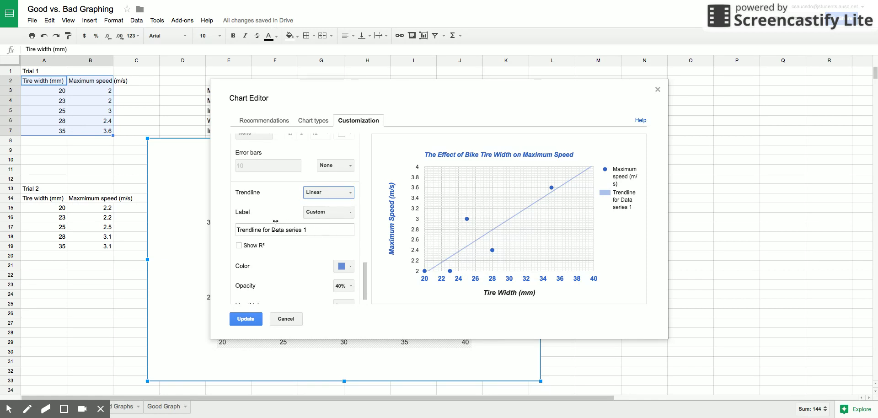
pyautogui.moveTo(264, 231); pyautogui.dragTo(319, 234)
pyautogui.press('BackSpace')
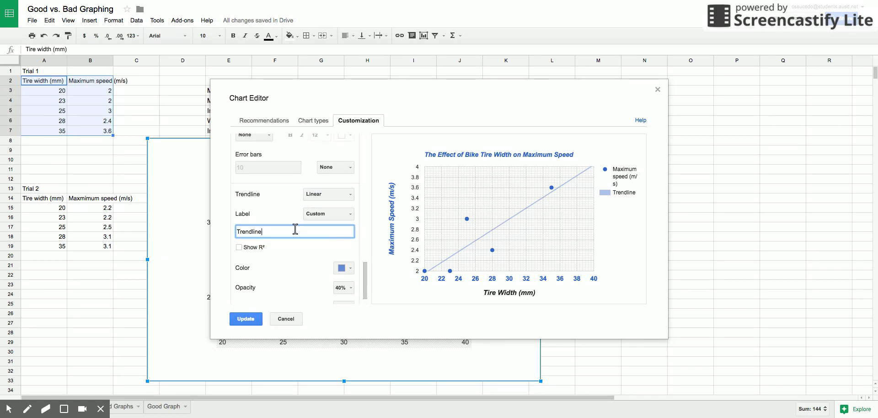
pyautogui.click(340, 212)
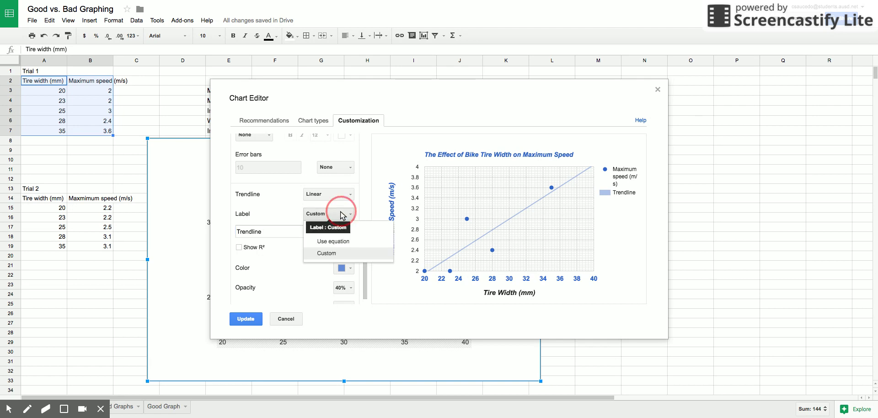
pyautogui.click(341, 245)
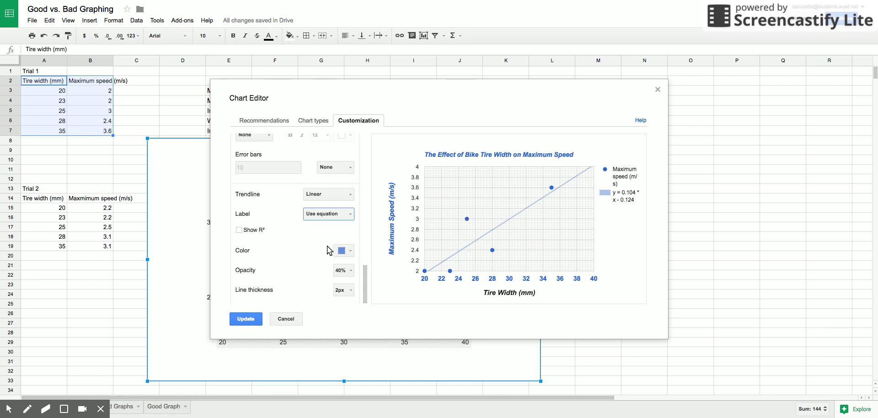
# Step: Try a trendline thickness of 8px, return it to 2px, and set the trendline's opacity to 100%
pyautogui.click(341, 290)
pyautogui.click(363, 340)
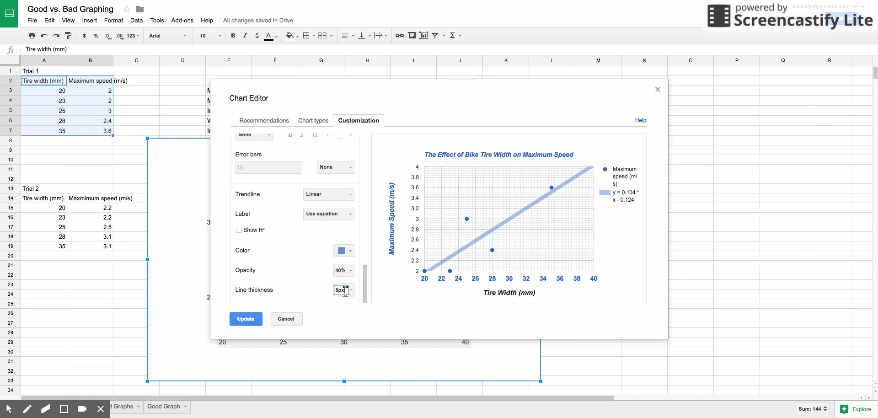
pyautogui.click(352, 290)
pyautogui.click(351, 317)
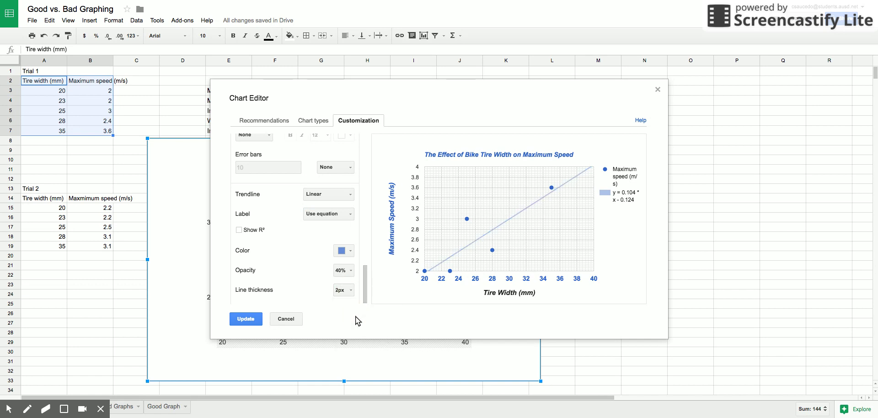
pyautogui.click(351, 272)
pyautogui.click(366, 346)
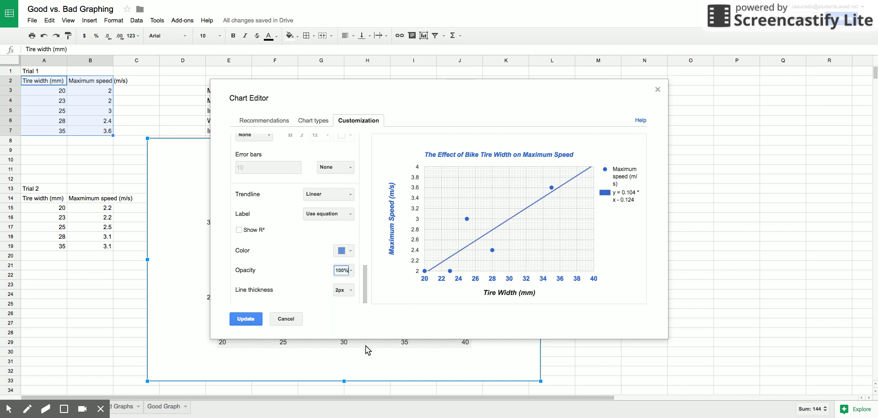
# Step: Try the Exponential trendline type, and return the trendline to Linear
pyautogui.scroll(1, 303, 254)
pyautogui.scroll(1, 304, 254)
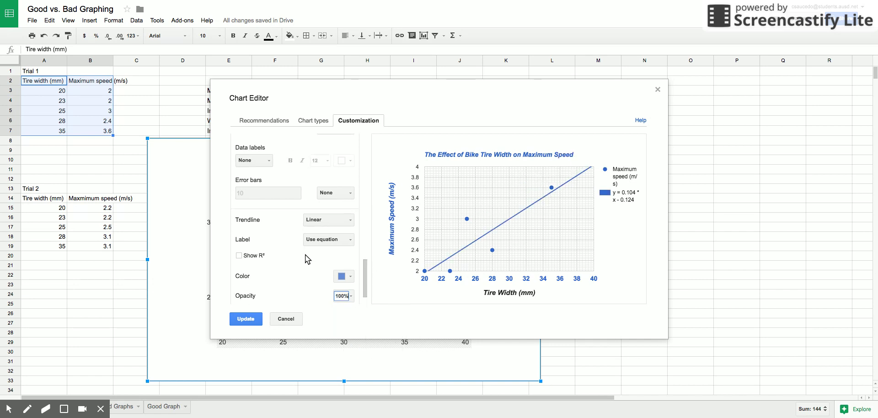
pyautogui.click(322, 221)
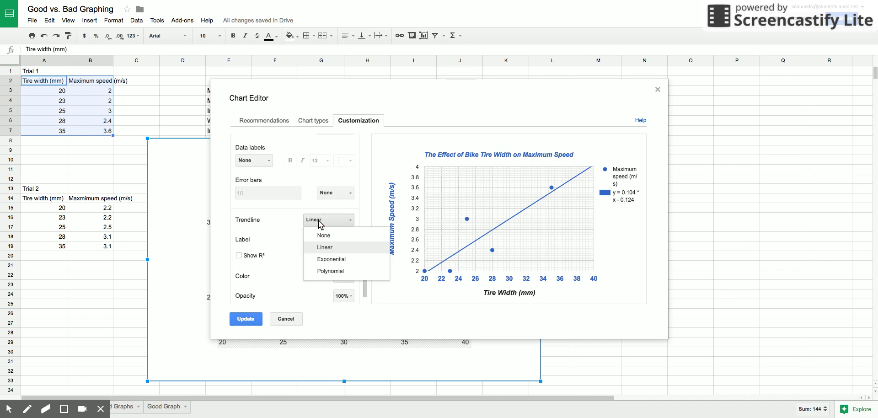
pyautogui.click(329, 260)
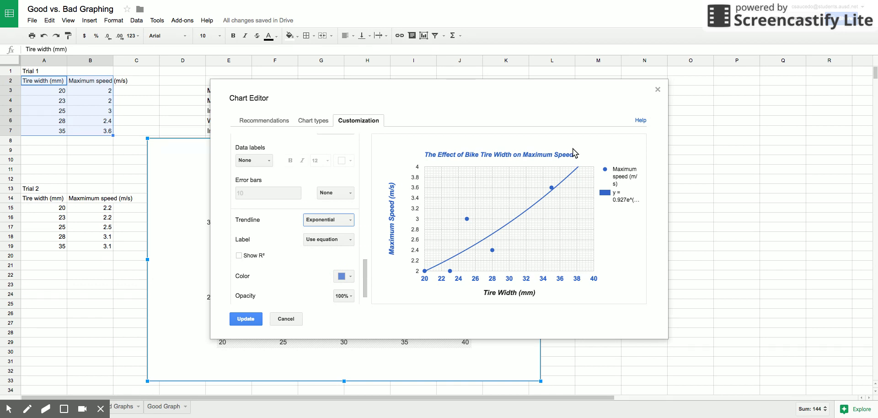
pyautogui.click(339, 221)
pyautogui.click(347, 251)
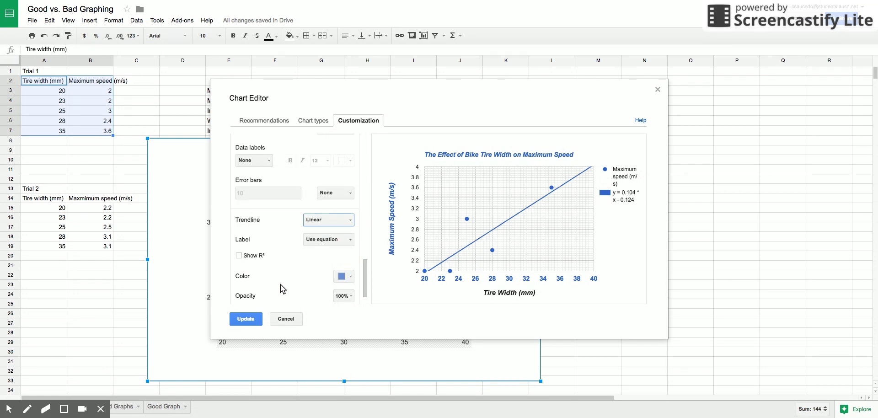
# Step: Apply the customizations to the chart in the sheet
pyautogui.click(247, 320)
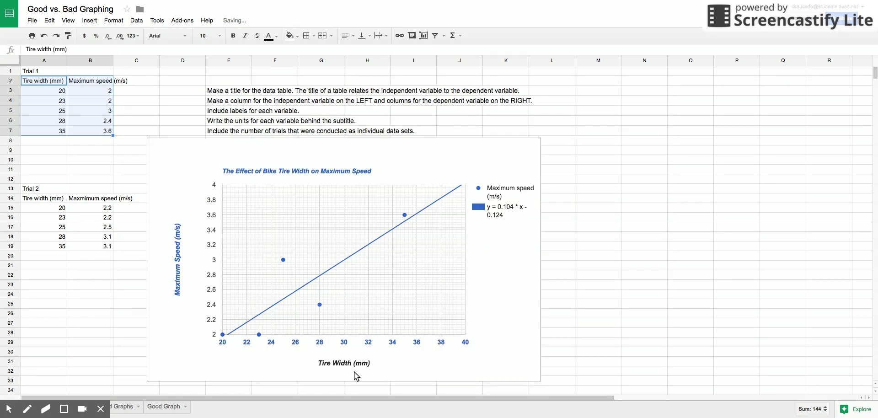
pyautogui.click(441, 162)
pyautogui.click(460, 163)
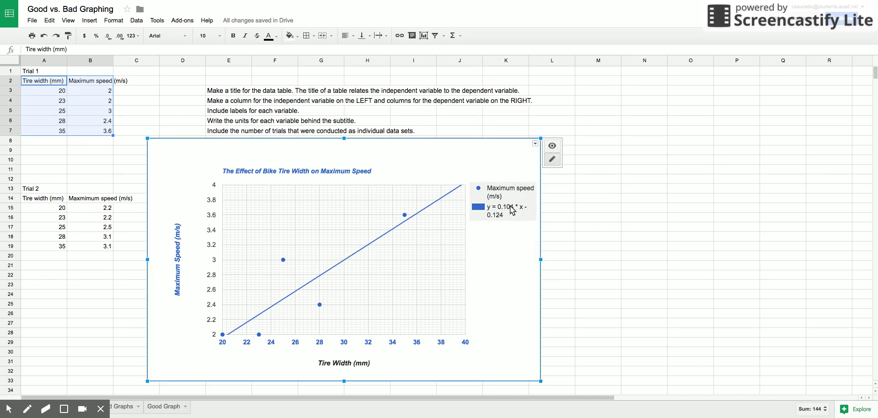
pyautogui.click(535, 144)
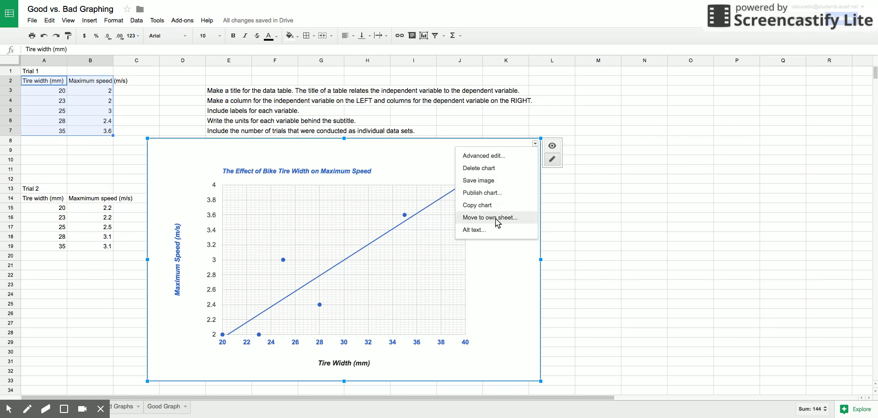
pyautogui.click(581, 215)
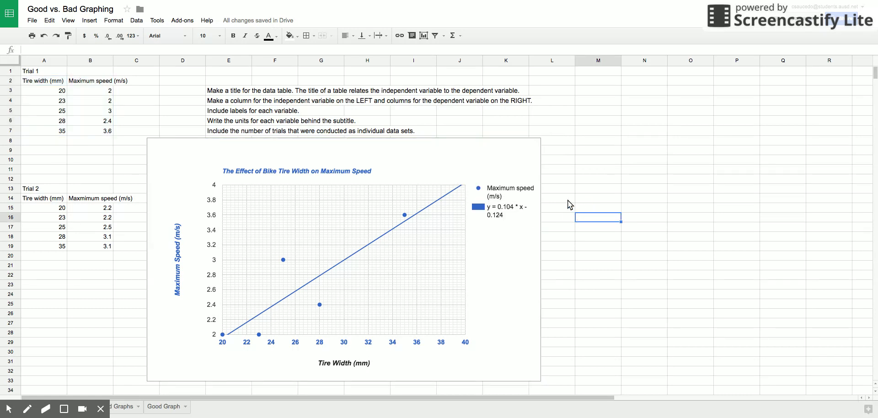
pyautogui.click(441, 152)
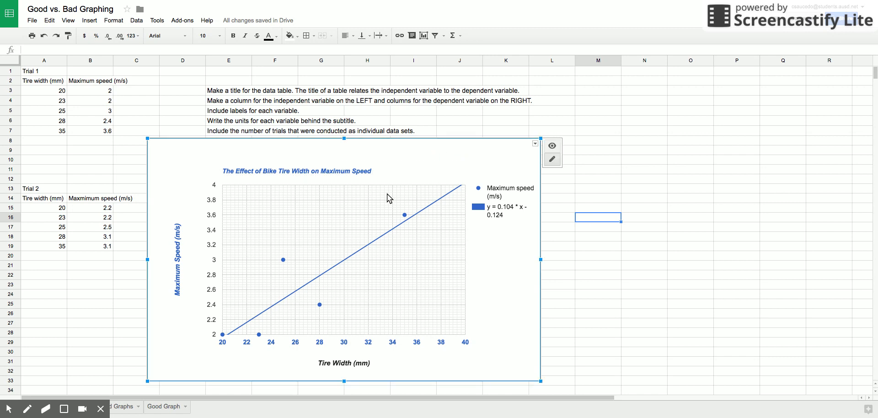
# Step: Compare the poorly made speeding-ticket graphs with the example on the Good Graph sheet, switching back and forth between the two sheets
pyautogui.click(124, 407)
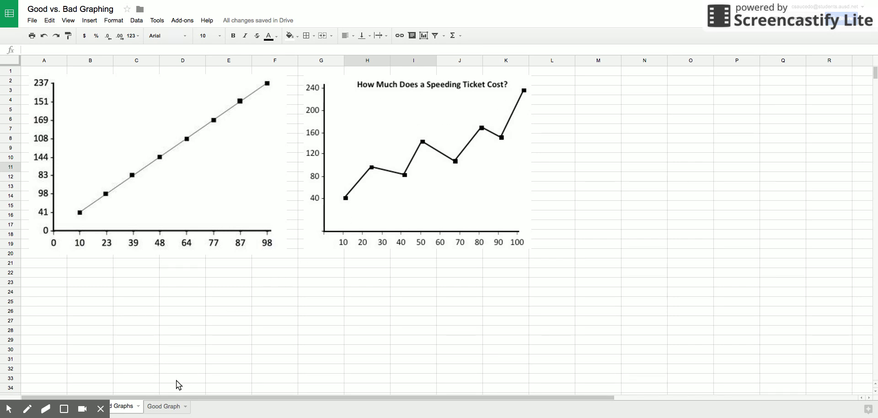
pyautogui.click(171, 406)
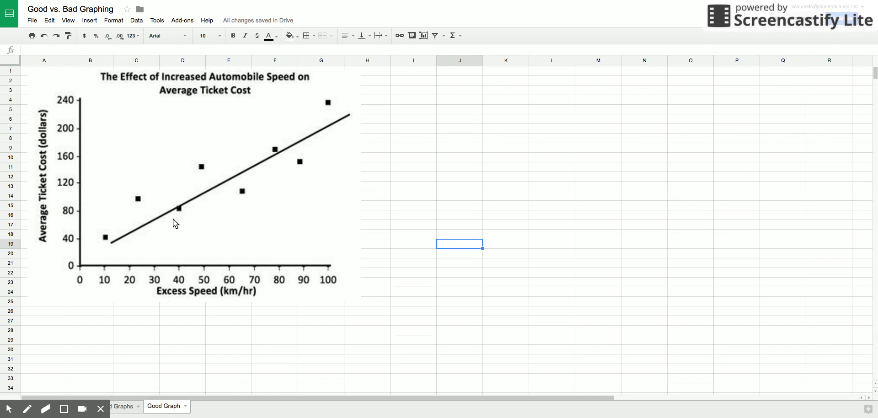
pyautogui.click(122, 406)
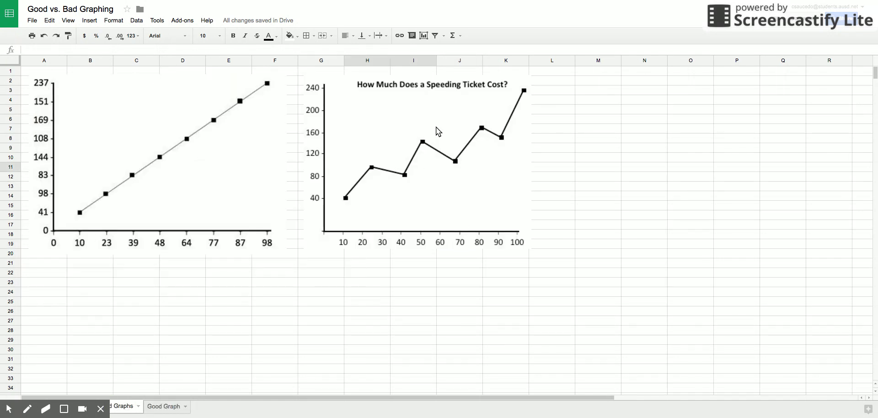
pyautogui.click(170, 406)
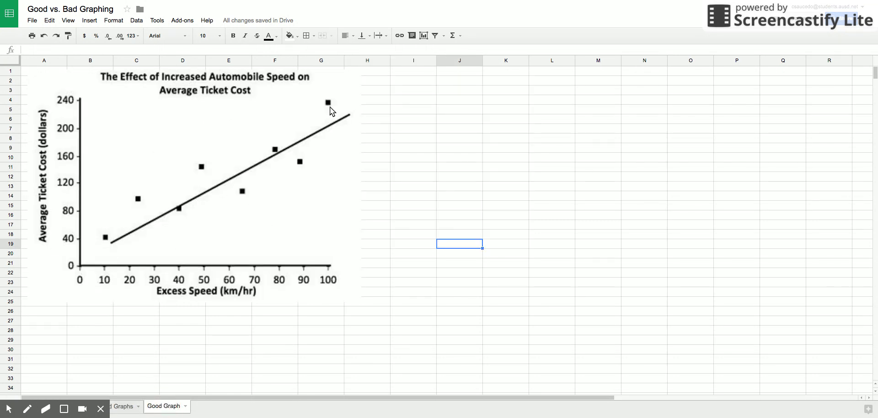